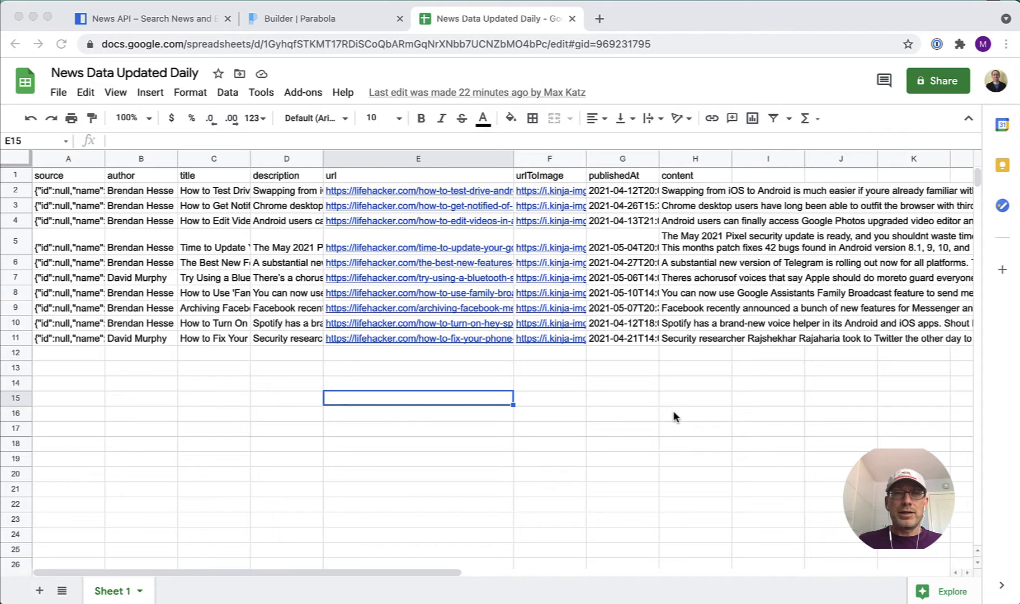
View News API's example JSON response of recent Tesla articles, down to the Reuters story
{"action": "left_click", "coordinate": [169, 22]}
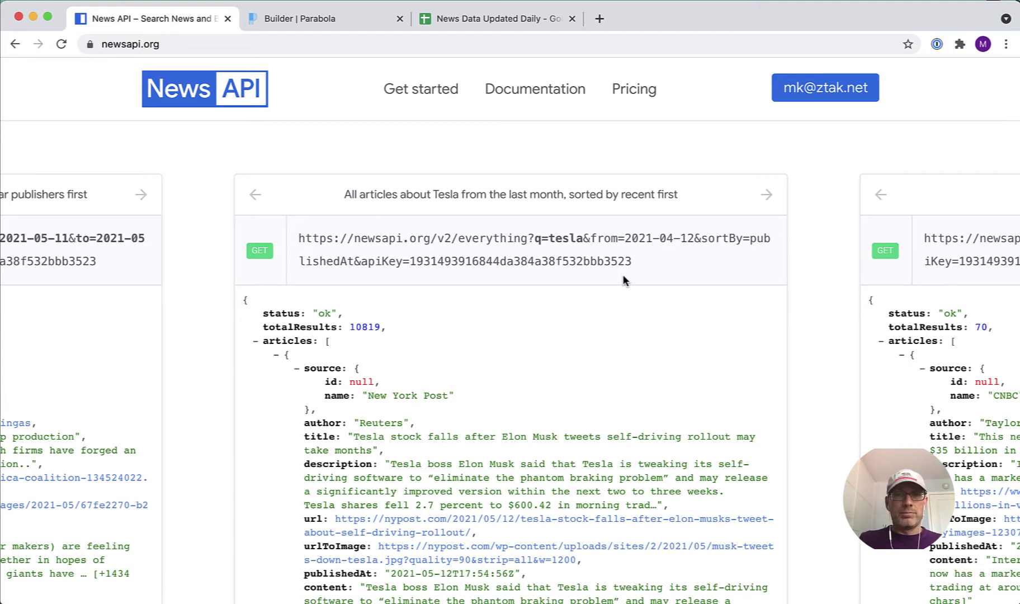
{"action": "scroll", "coordinate": [610, 364], "scroll_direction": "down", "scroll_amount": 3}
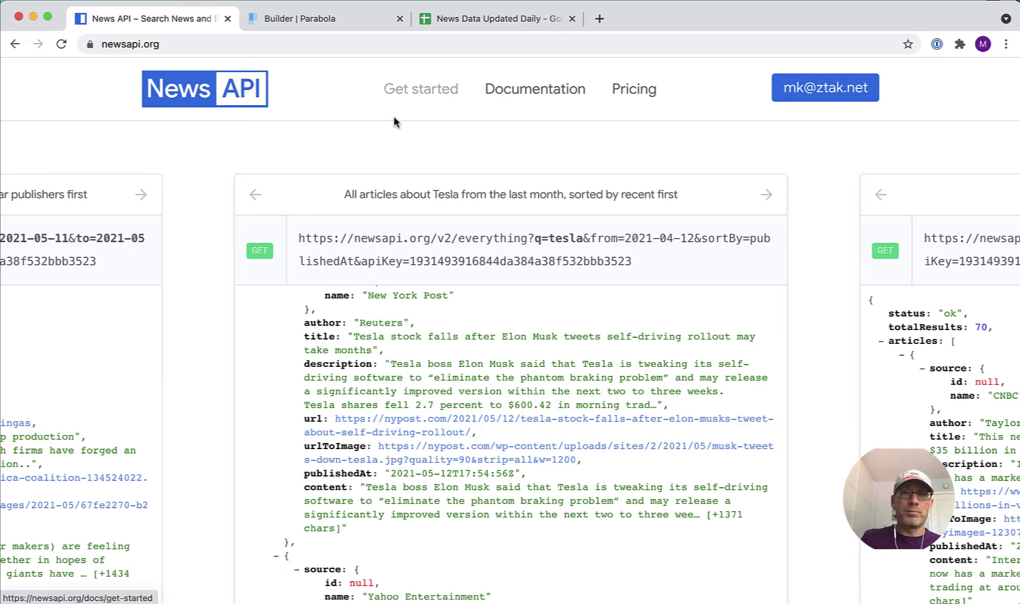
Bring up Parabola's Awesome News Update flow with its API pull and Google Sheets steps
{"action": "left_click", "coordinate": [310, 19]}
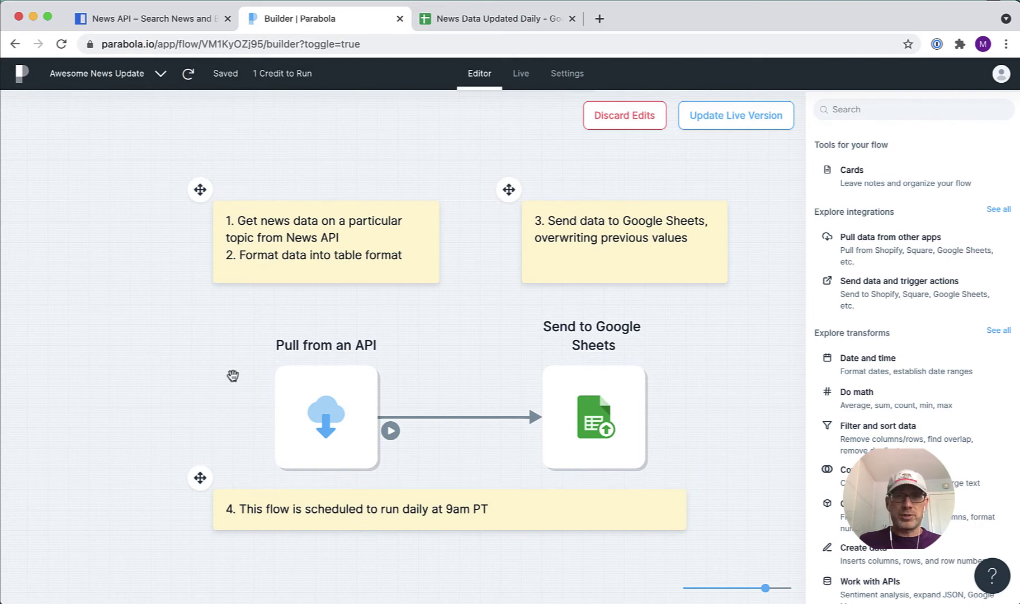
{"action": "mouse_move", "coordinate": [326, 416]}
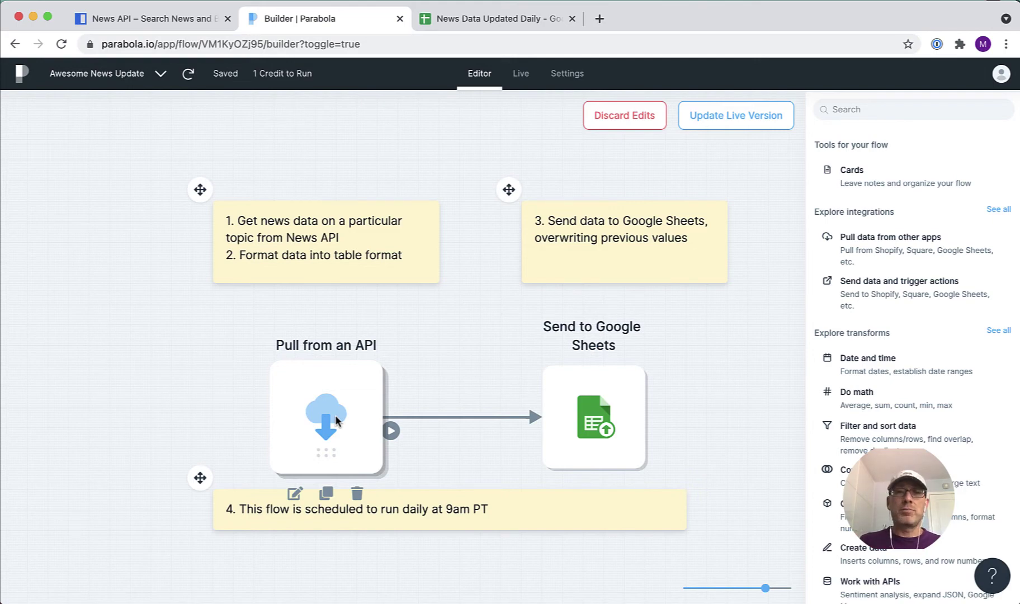
Change the Pull from an API q value from 'android' to 'apple' and refresh the results
{"action": "left_click", "coordinate": [312, 399]}
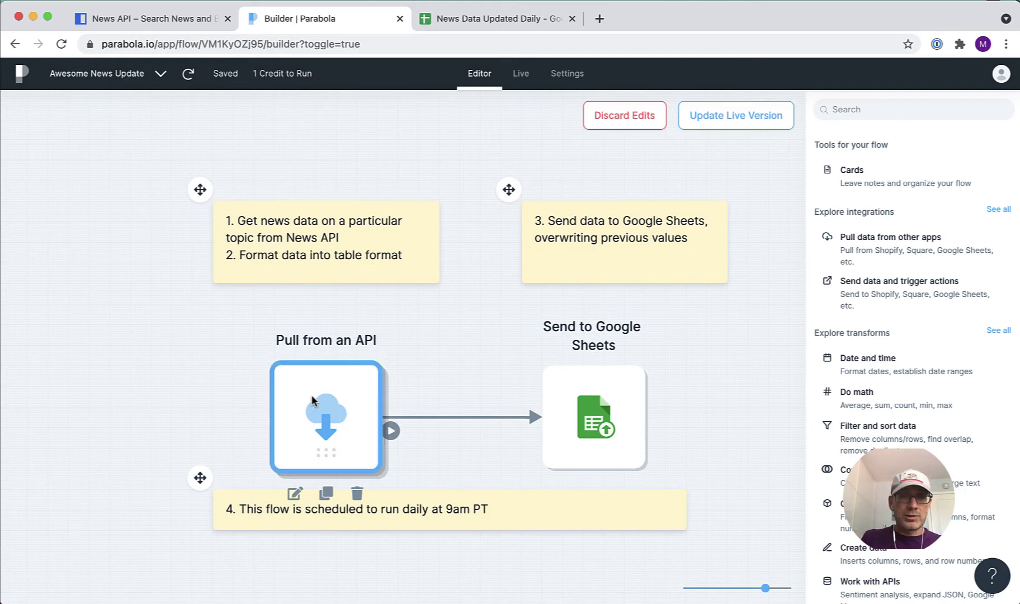
{"action": "left_click", "coordinate": [312, 398]}
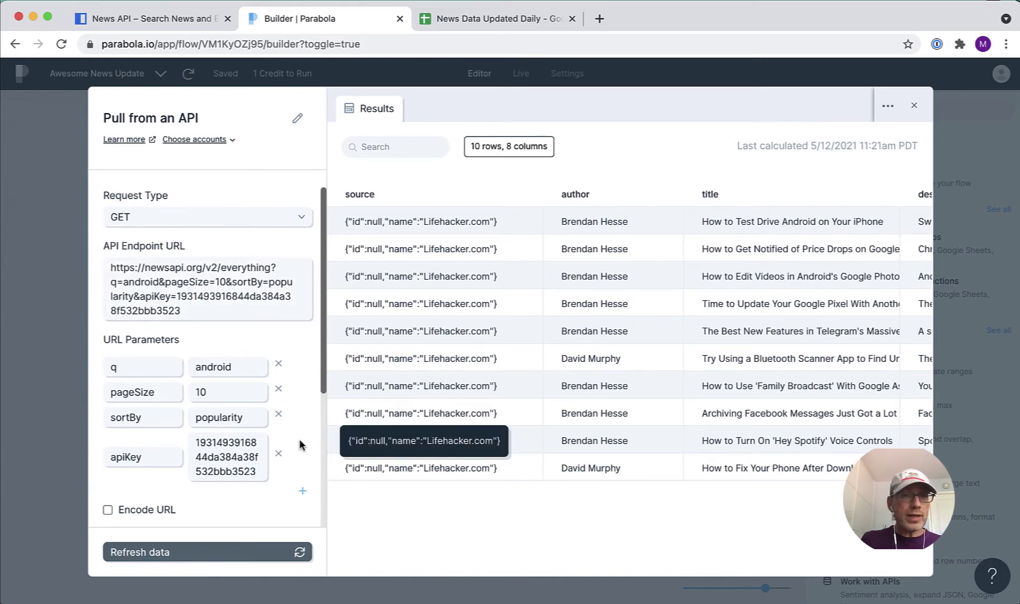
{"action": "left_click", "coordinate": [232, 367]}
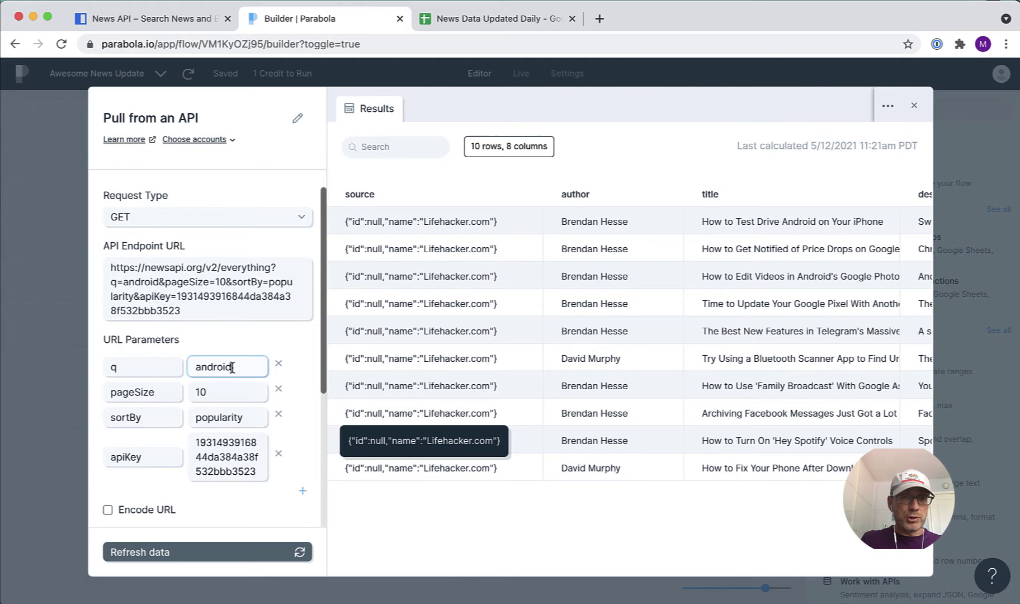
{"action": "double_click", "coordinate": [232, 367]}
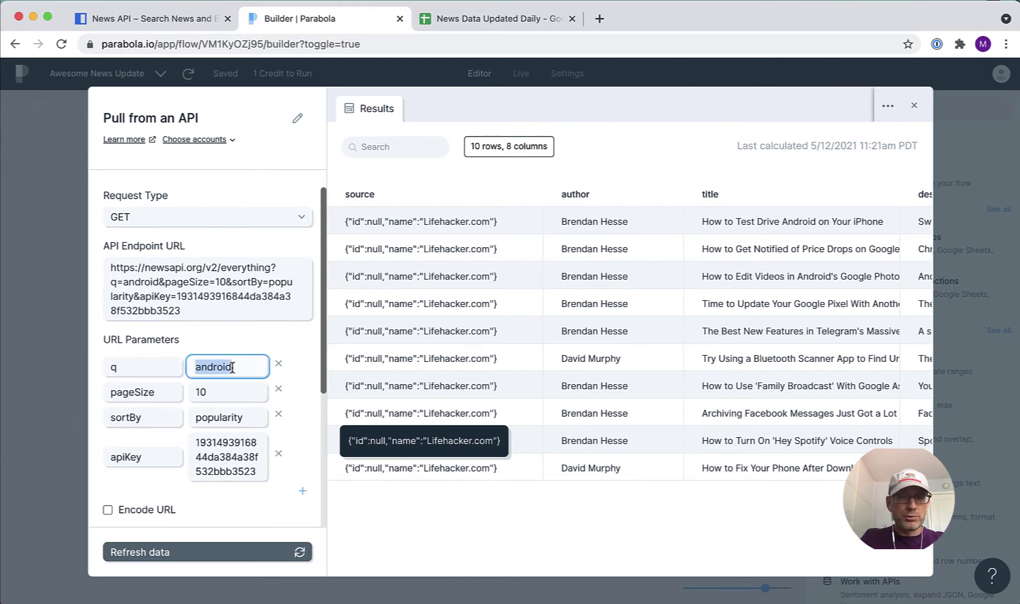
{"action": "type", "text": "apple"}
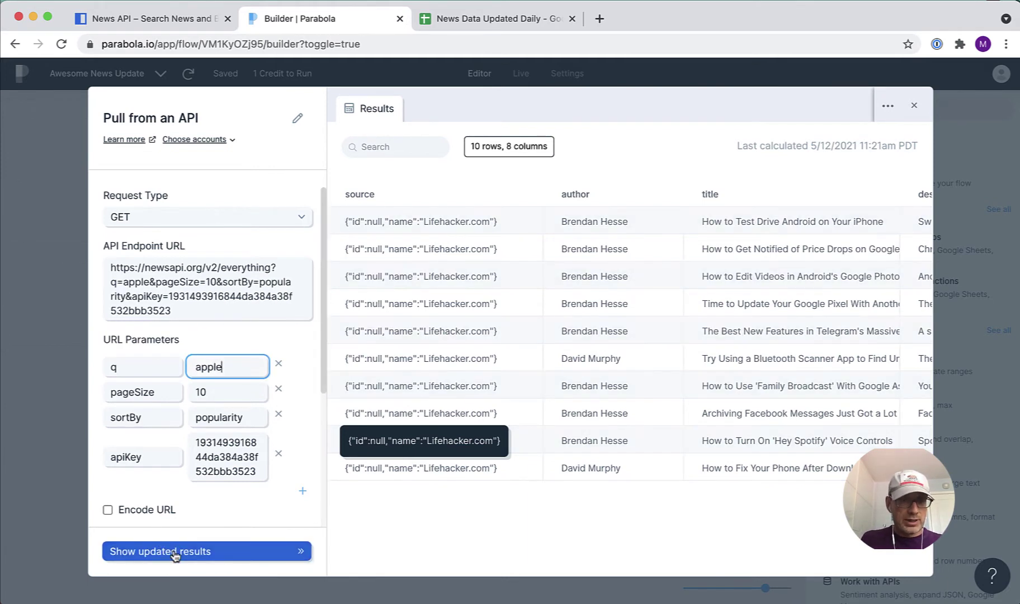
{"action": "left_click", "coordinate": [175, 552]}
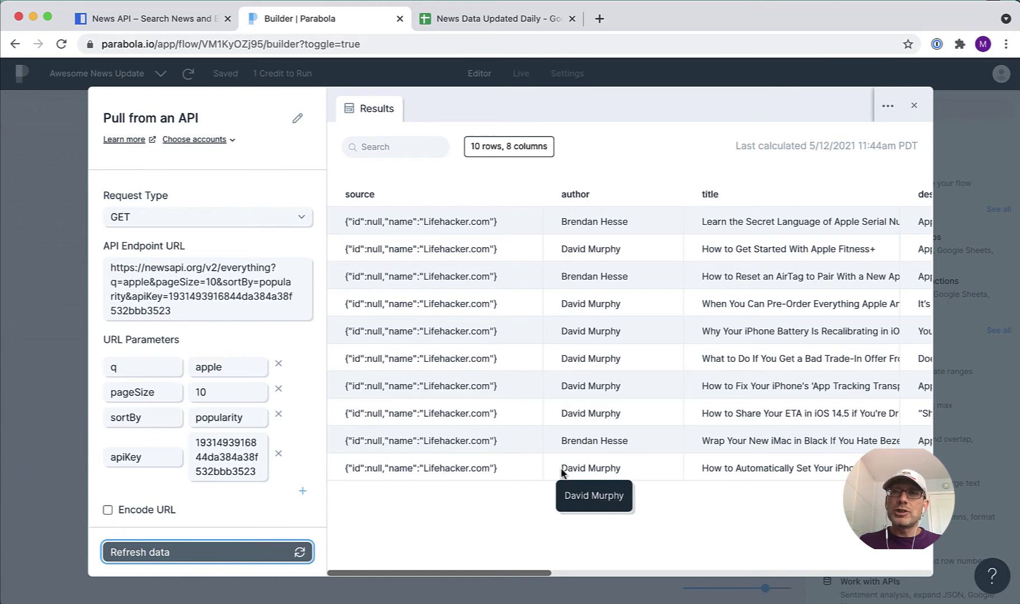
Confirm Send to Google Sheets overwrites Sheet 1 with the ten Apple articles, then return to the canvas
{"action": "left_click", "coordinate": [914, 108]}
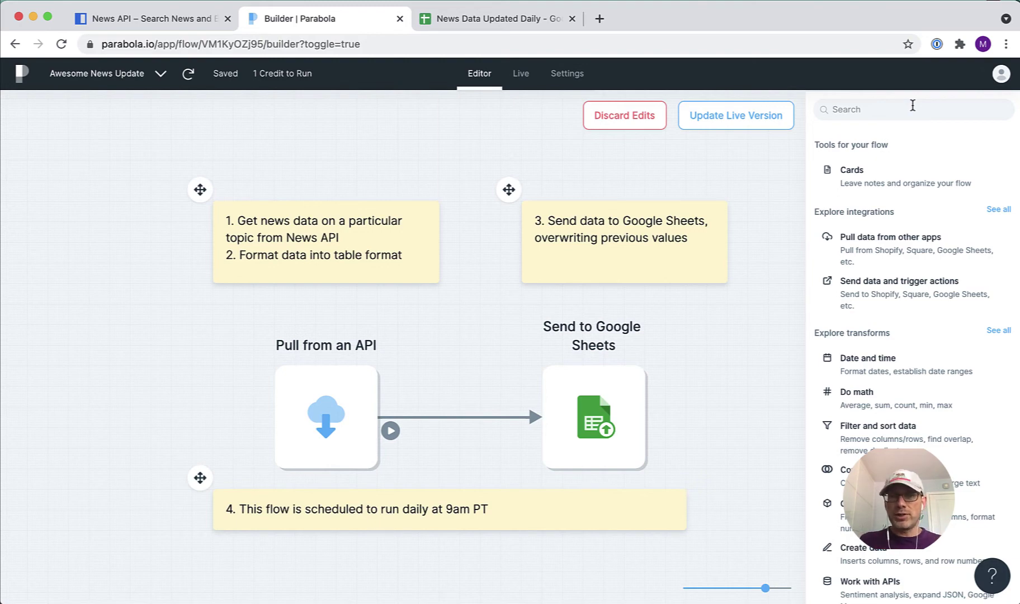
{"action": "double_click", "coordinate": [568, 399]}
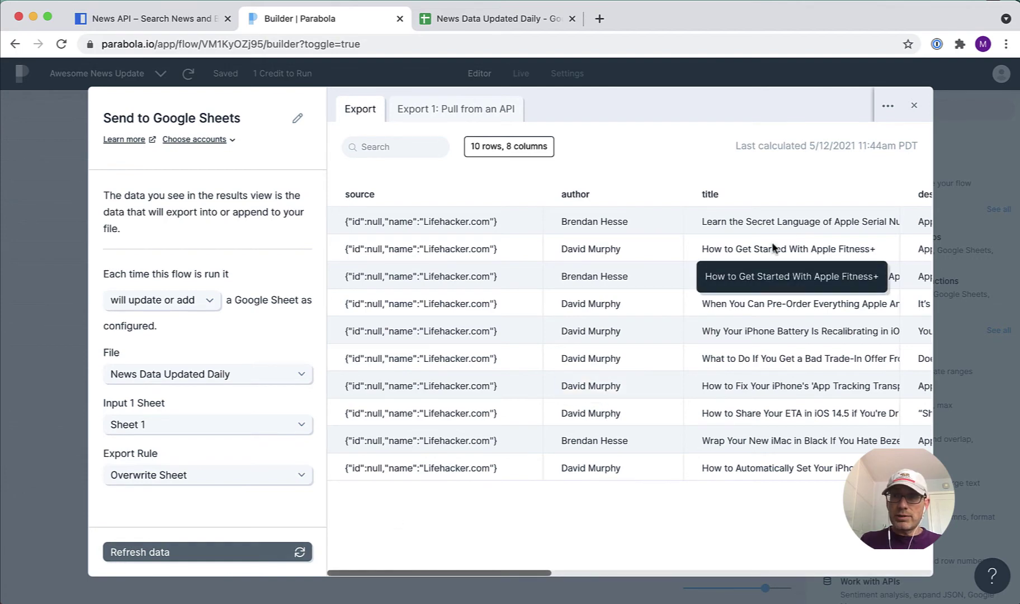
{"action": "left_click", "coordinate": [914, 109]}
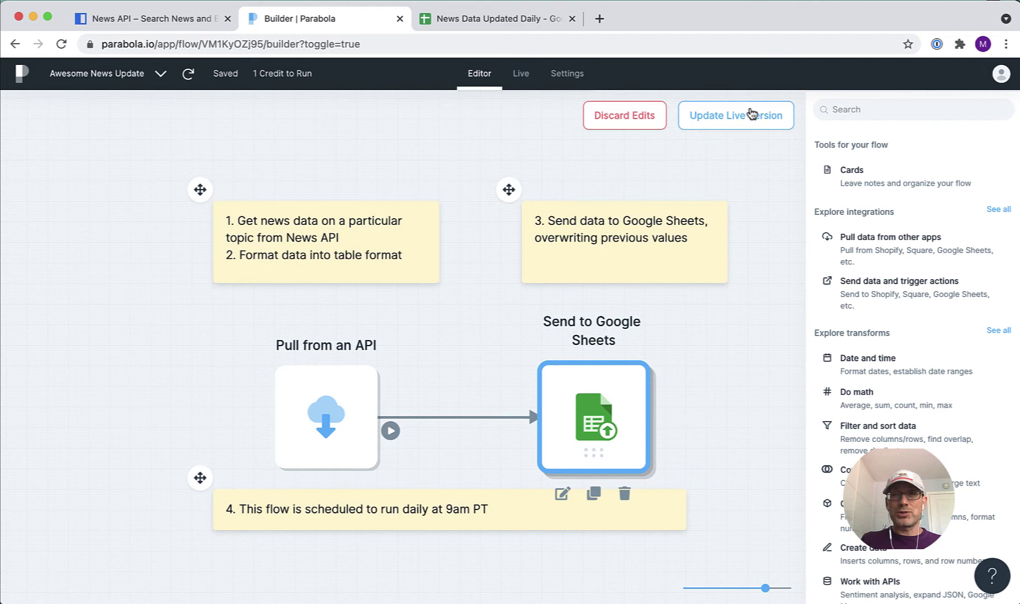
Publish the edited flow as the live version and review its schedule and run history
{"action": "left_click", "coordinate": [731, 120]}
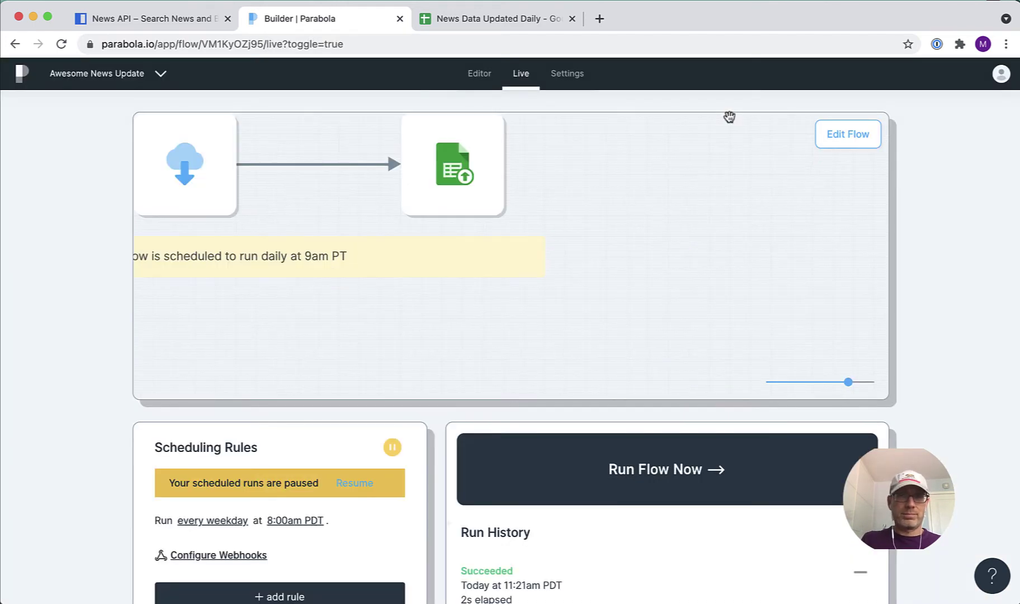
{"action": "left_click_drag", "start_coordinate": [616, 261], "coordinate": [712, 314]}
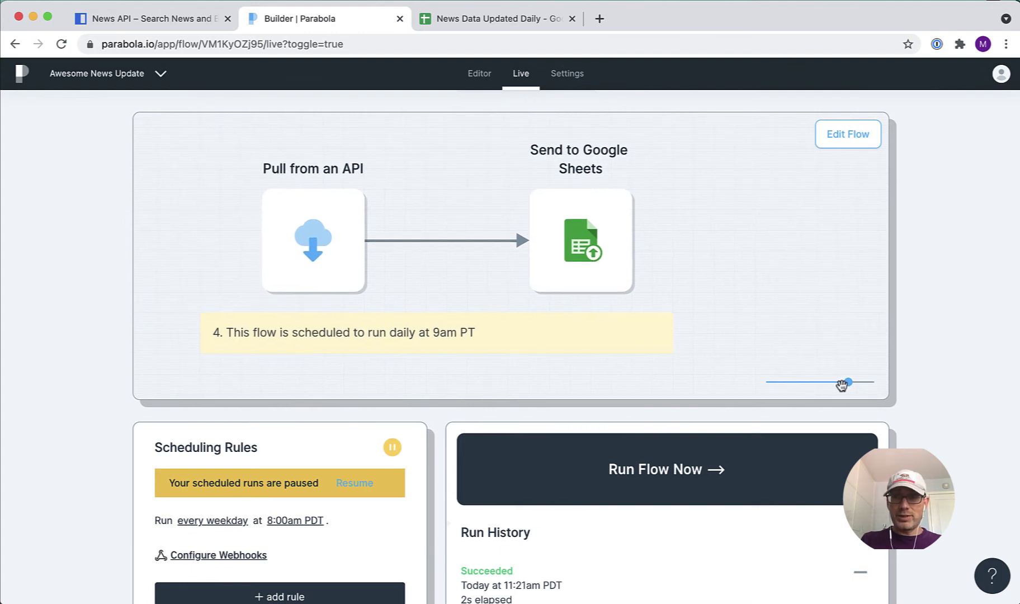
{"action": "left_click_drag", "start_coordinate": [847, 386], "coordinate": [816, 388]}
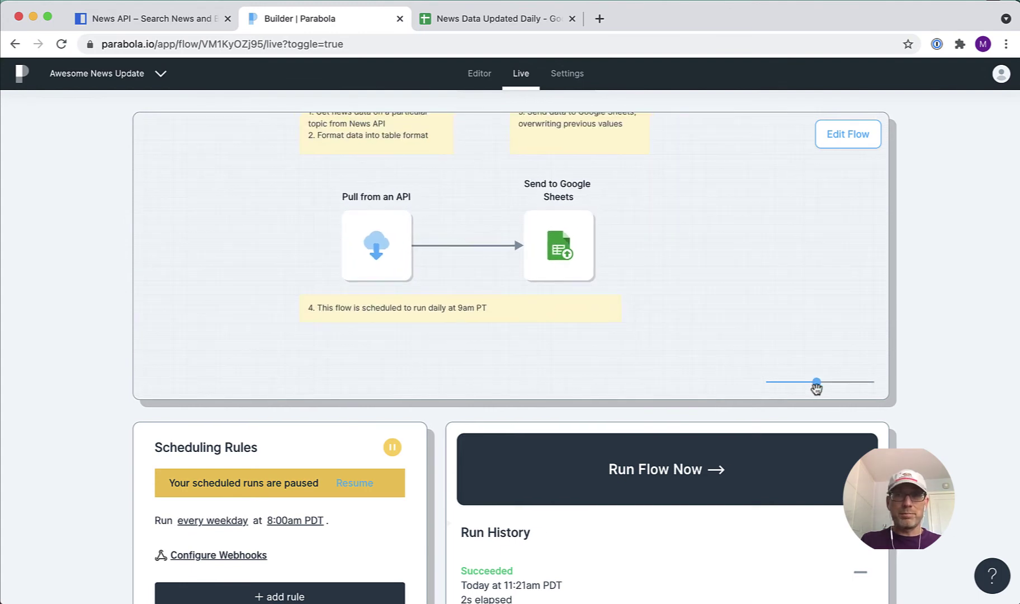
{"action": "scroll", "coordinate": [944, 374], "scroll_direction": "down", "scroll_amount": 2}
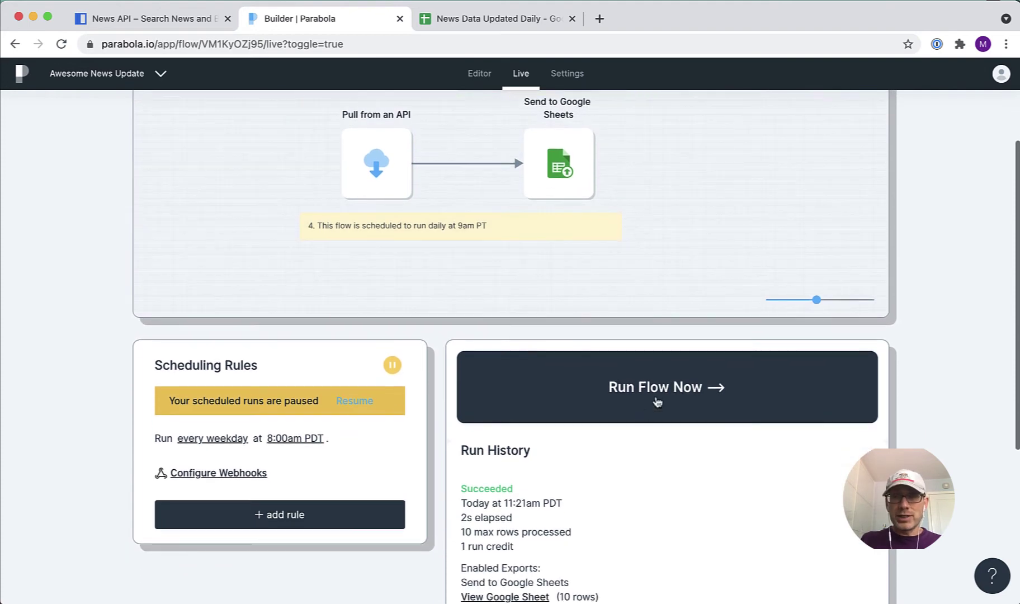
{"action": "scroll", "coordinate": [669, 392], "scroll_direction": "up", "scroll_amount": 1}
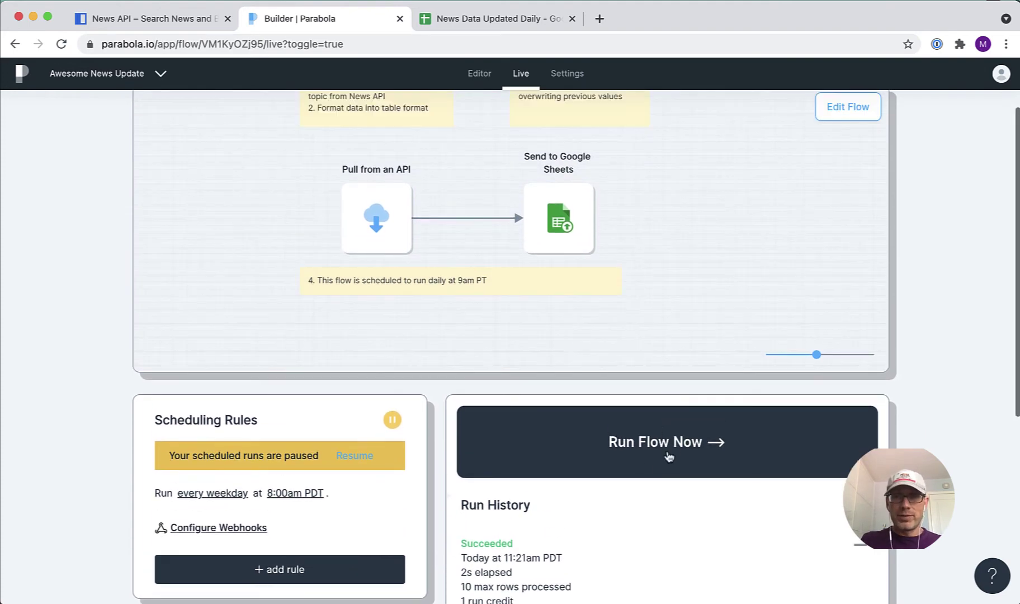
Run the live flow now and confirm the sheet holds ten Lifehacker Apple articles
{"action": "left_click", "coordinate": [500, 20]}
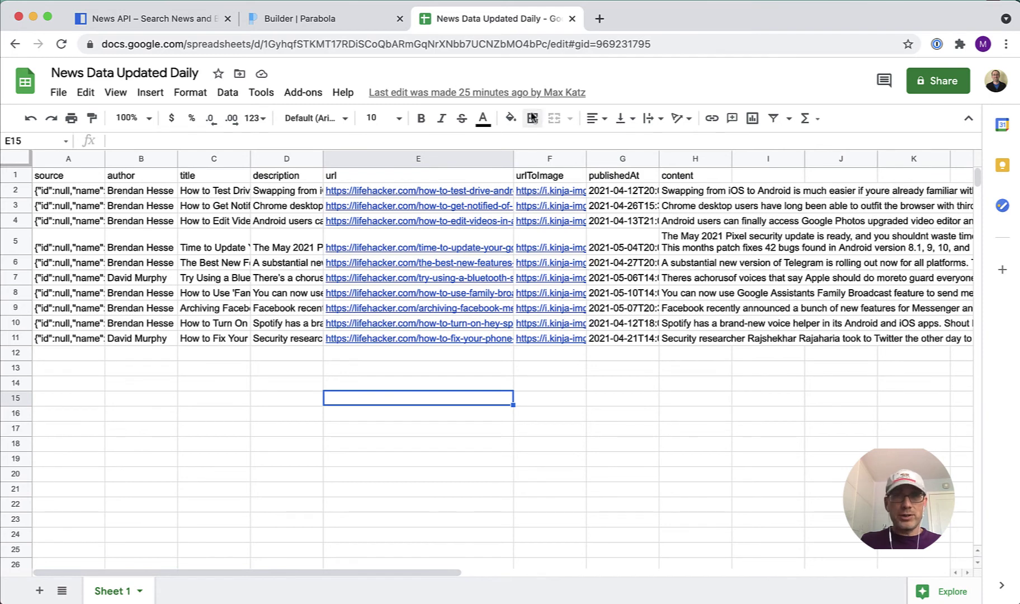
{"action": "left_click", "coordinate": [290, 21]}
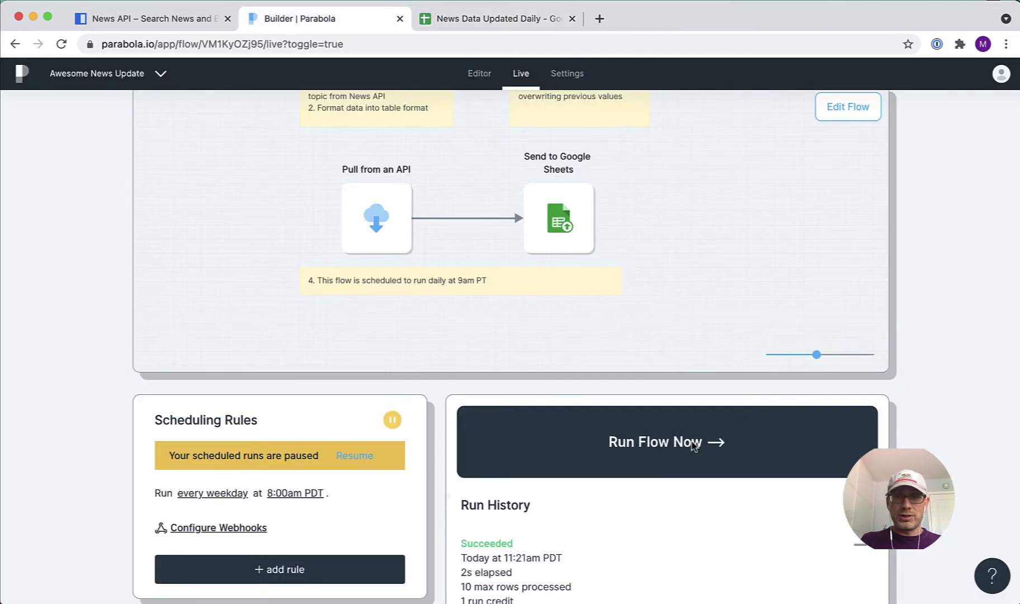
{"action": "left_click", "coordinate": [692, 446]}
{"action": "left_click", "coordinate": [520, 317]}
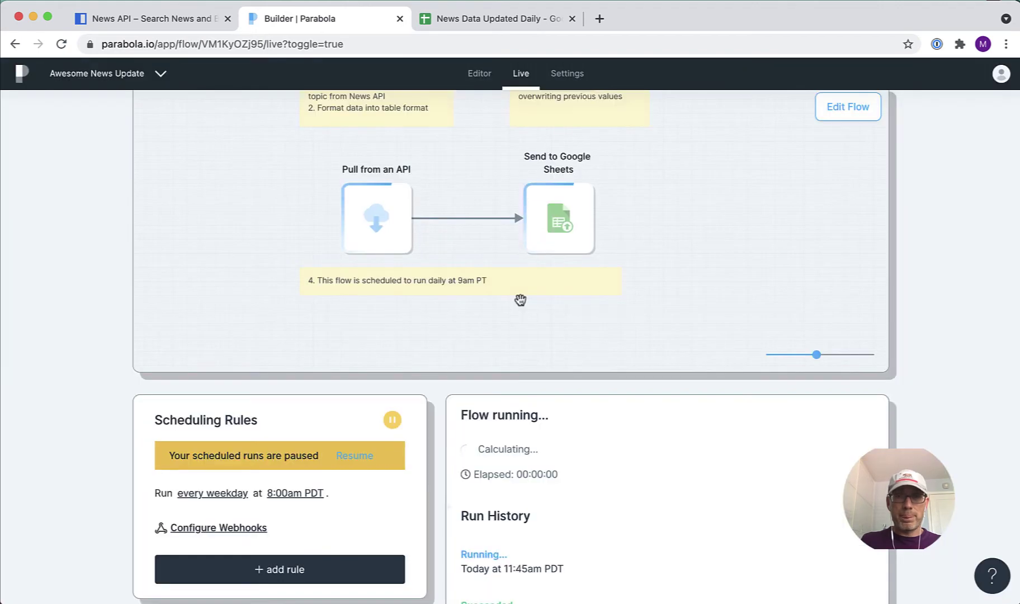
{"action": "left_click", "coordinate": [501, 21]}
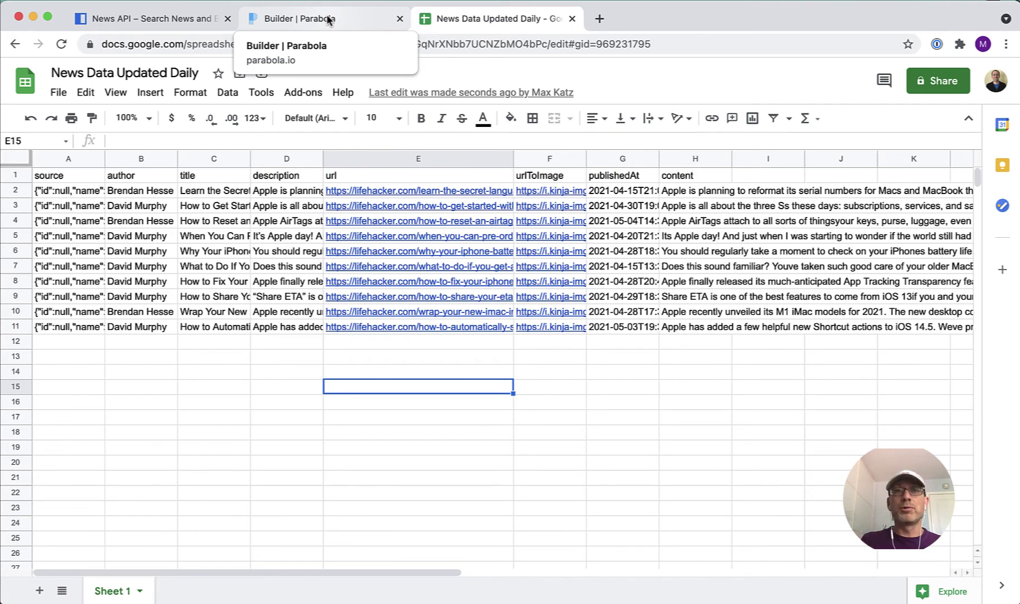
Resume the flow's paused weekday 8:00am PDT scheduled runs
{"action": "left_click", "coordinate": [350, 21]}
{"action": "scroll", "coordinate": [80, 314], "scroll_direction": "down", "scroll_amount": 5}
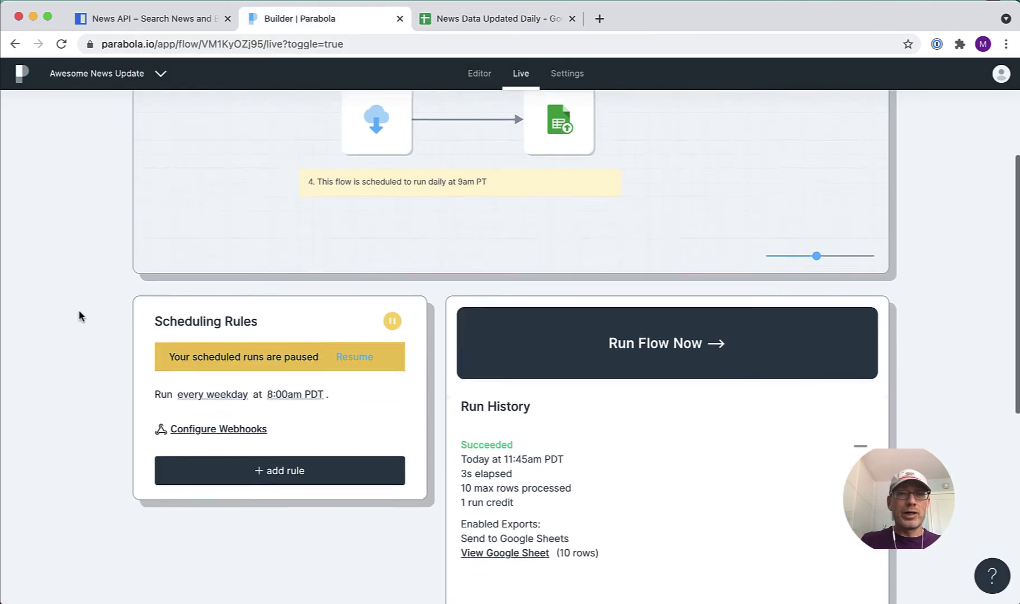
{"action": "scroll", "coordinate": [79, 313], "scroll_direction": "down", "scroll_amount": 1}
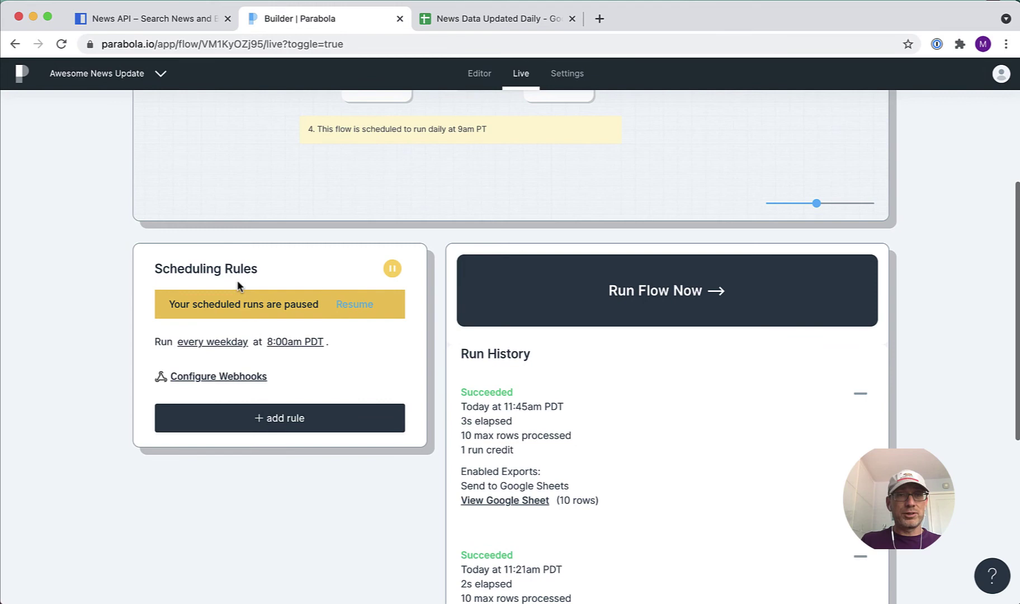
{"action": "left_click", "coordinate": [348, 305]}
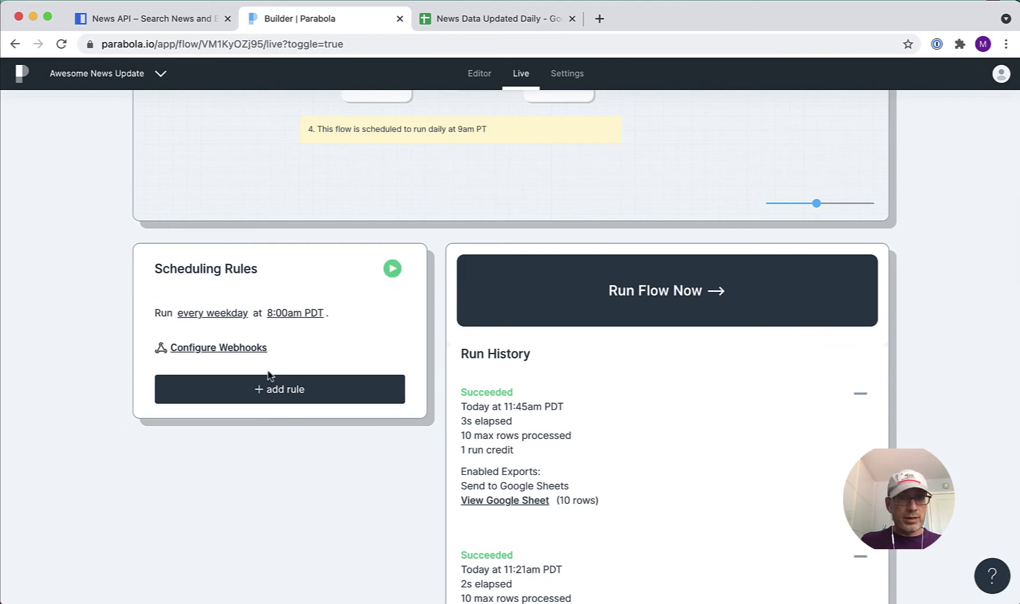
Check the frequency options for a new scheduling rule, then discard it without saving
{"action": "left_click", "coordinate": [291, 391]}
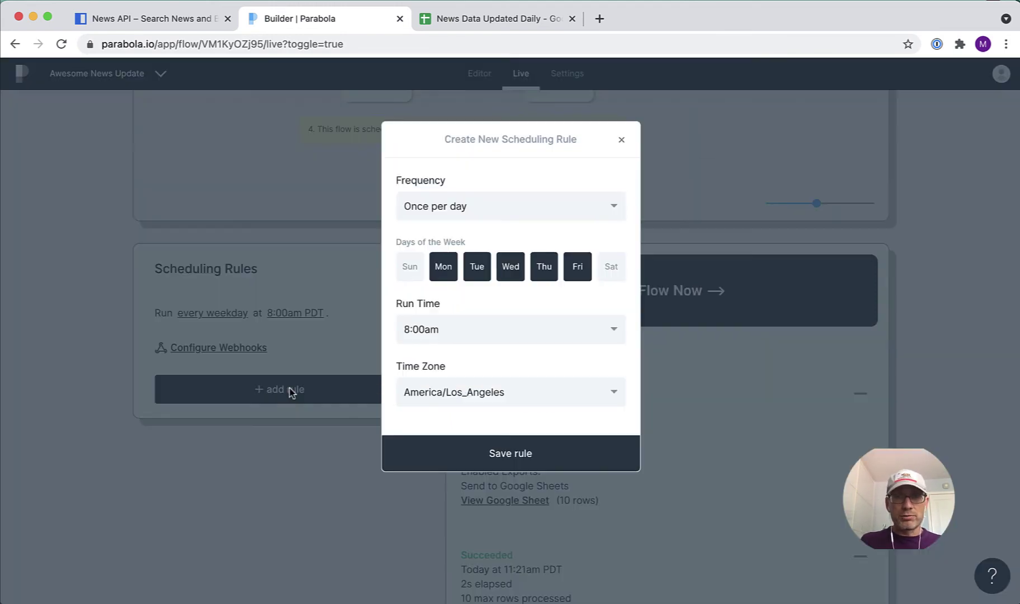
{"action": "left_click", "coordinate": [490, 209]}
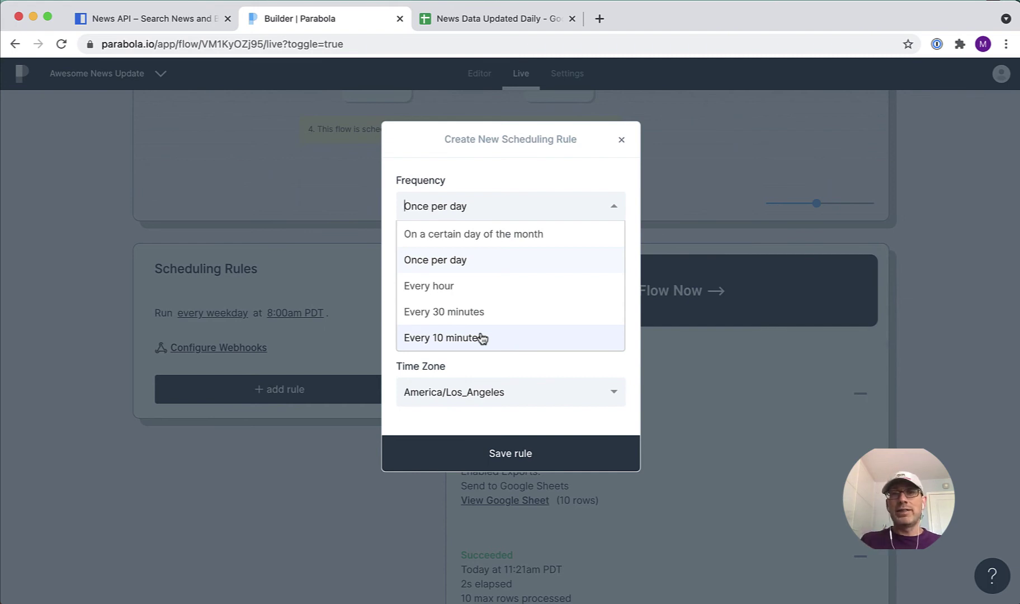
{"action": "left_click", "coordinate": [621, 139]}
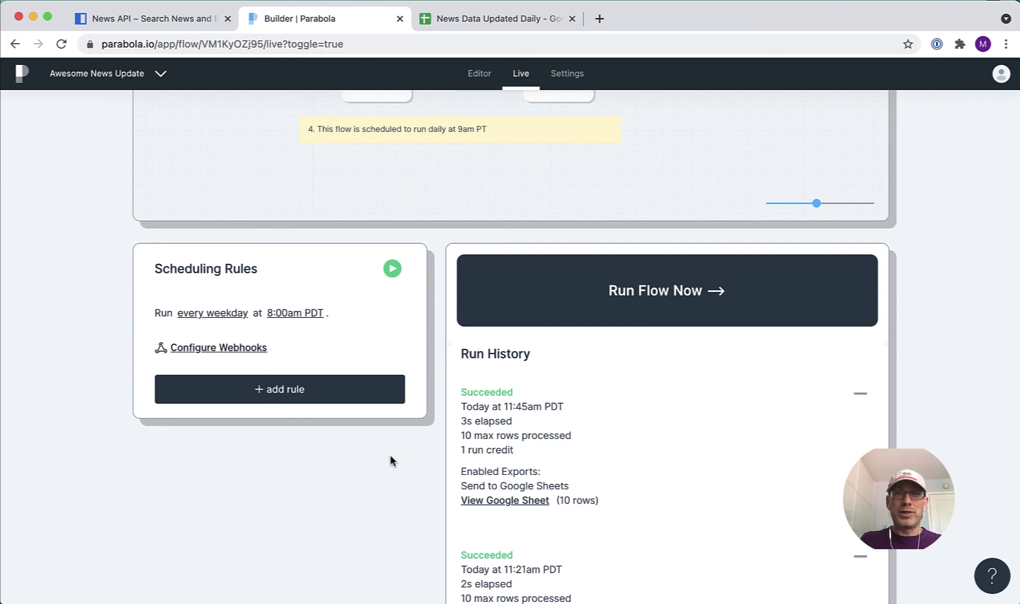
{"action": "scroll", "coordinate": [458, 445], "scroll_direction": "up", "scroll_amount": 1}
{"action": "scroll", "coordinate": [487, 447], "scroll_direction": "up", "scroll_amount": 2}
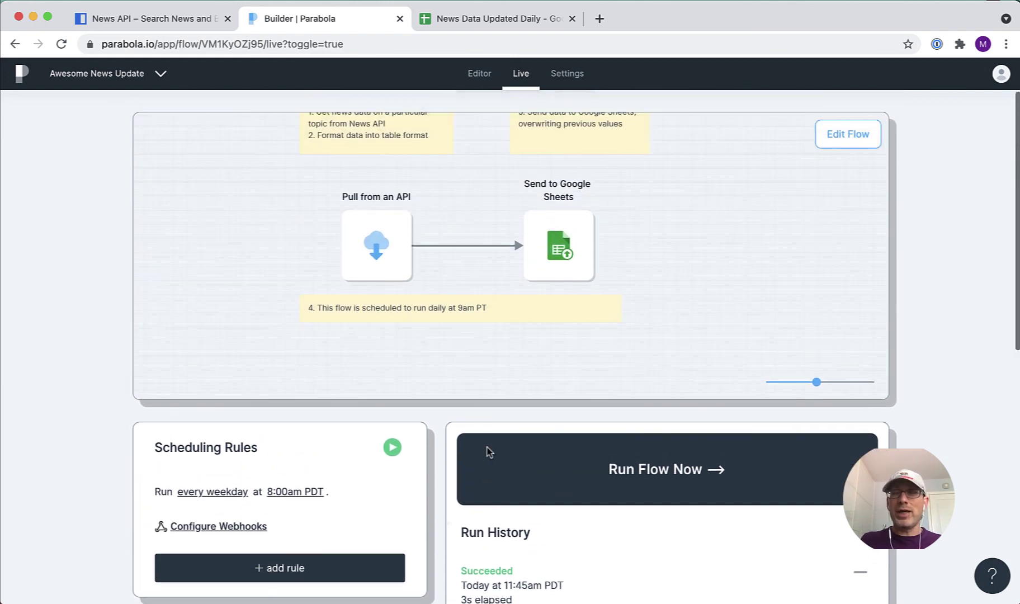